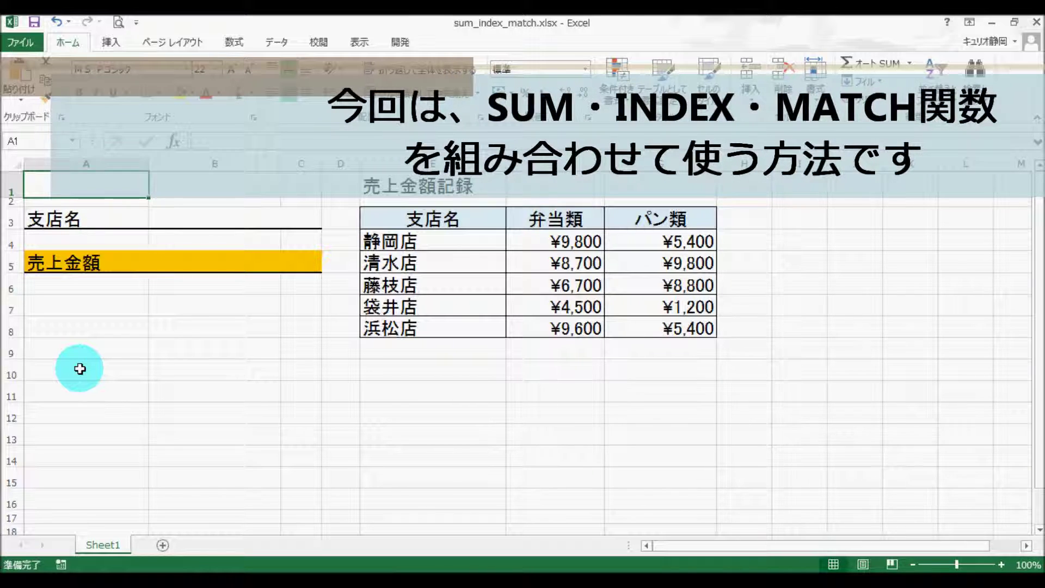
Select cell B5 and open Insert Function on the 数学/三角 category.
left_click(194, 219)
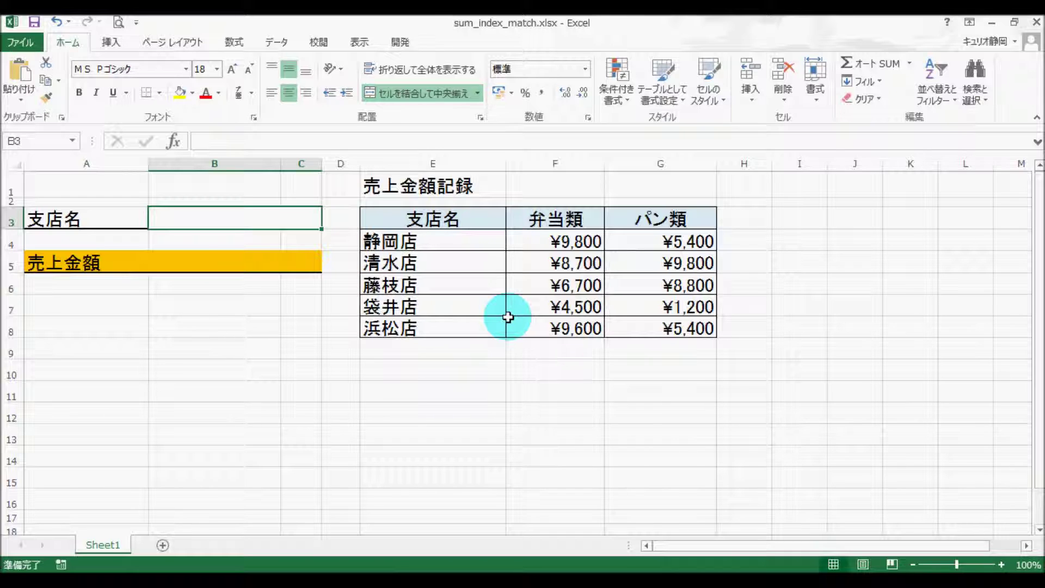
left_click(204, 261)
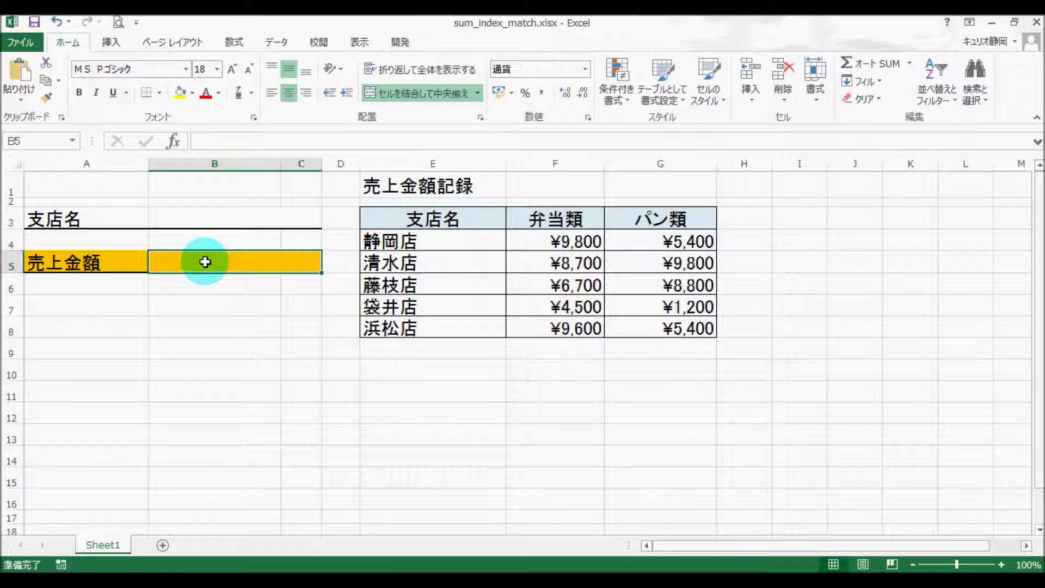
left_click(174, 142)
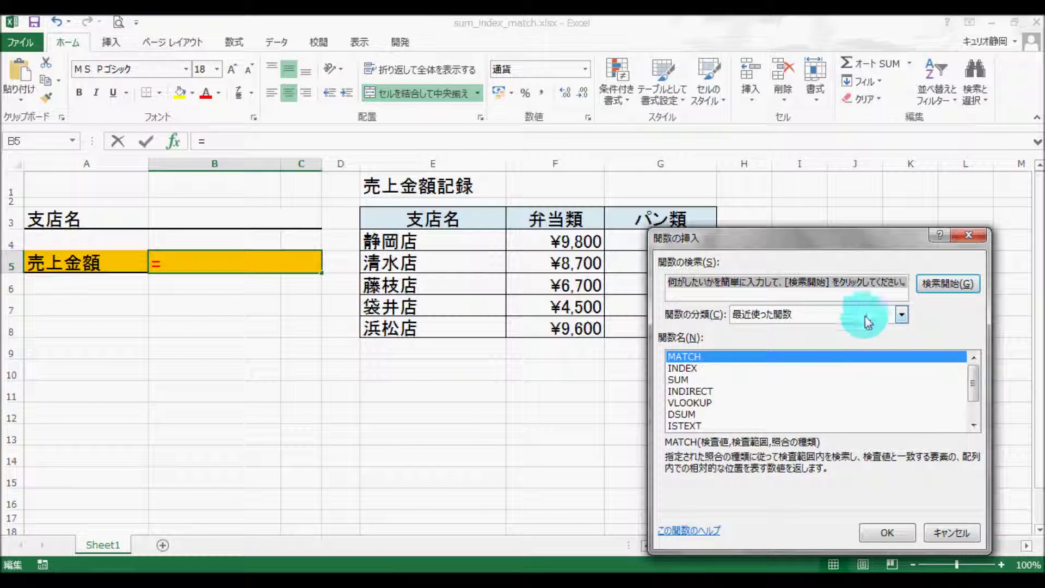
left_click(900, 315)
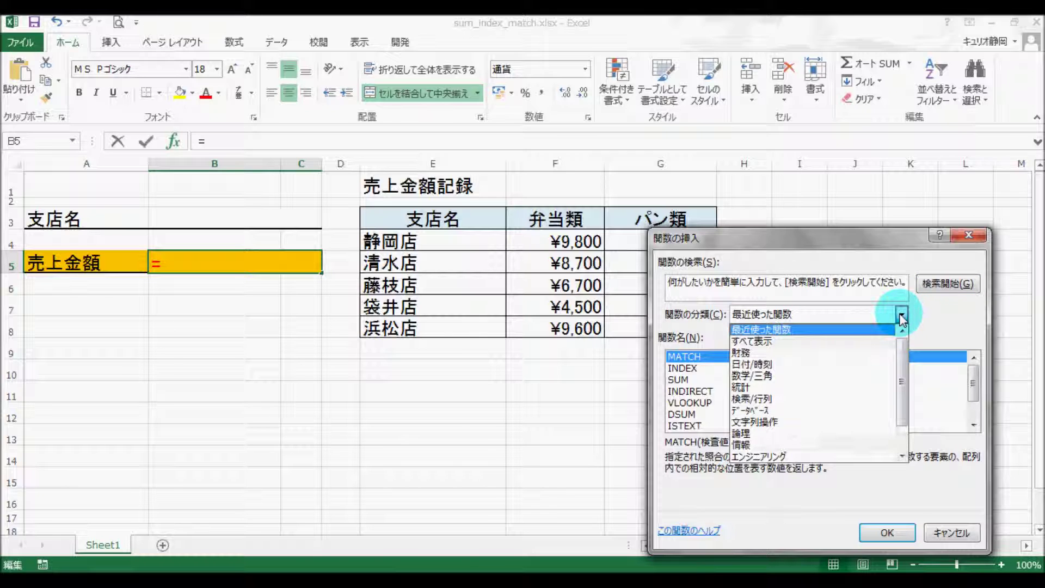
left_click(803, 376)
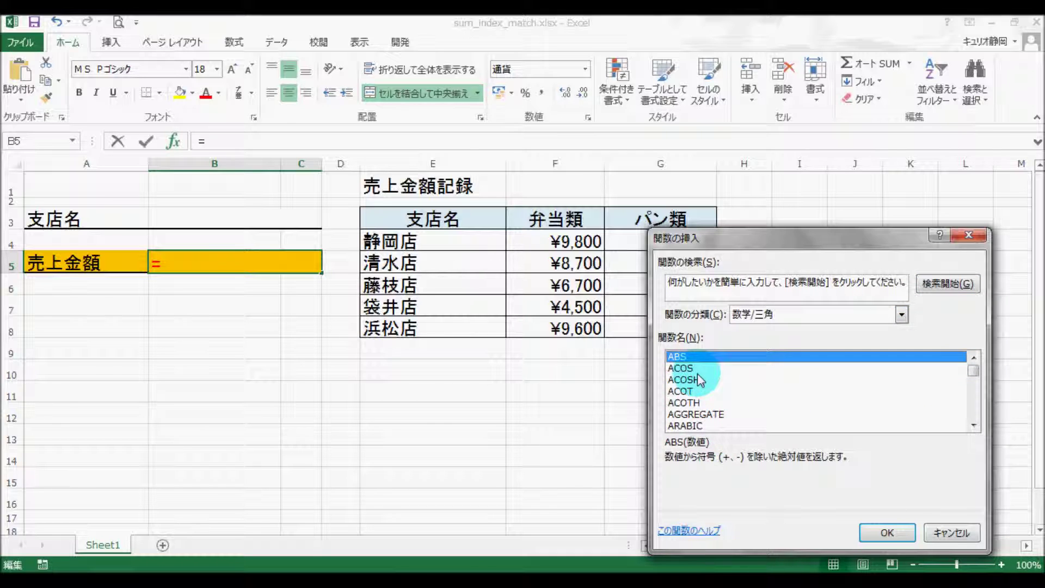
Choose SUM from the function list and insert it as =SUM() in B5.
key("Down")
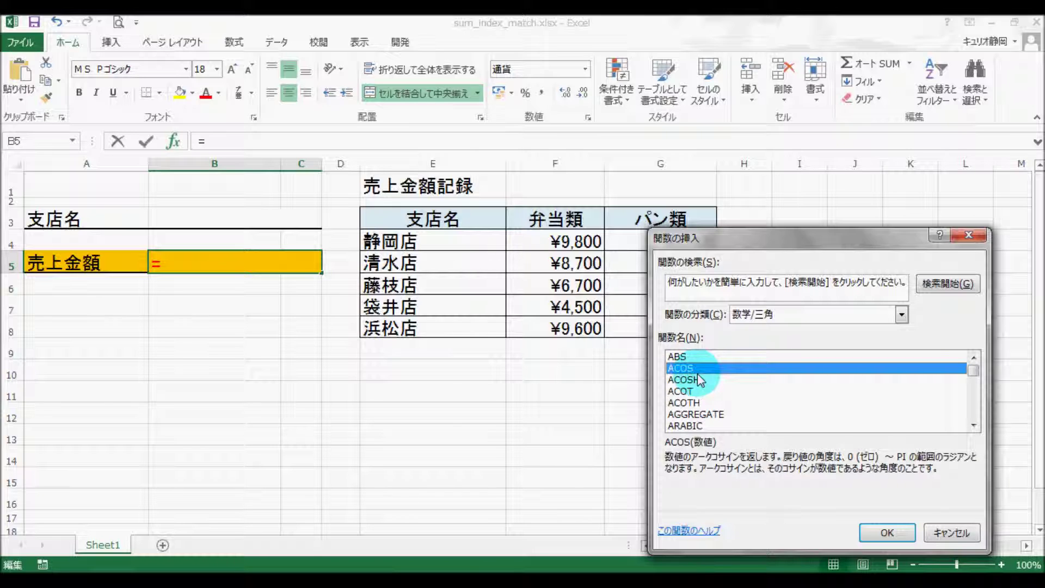
key("s")
double_click(972, 425)
triple_click(973, 425)
triple_click(973, 425)
double_click(973, 425)
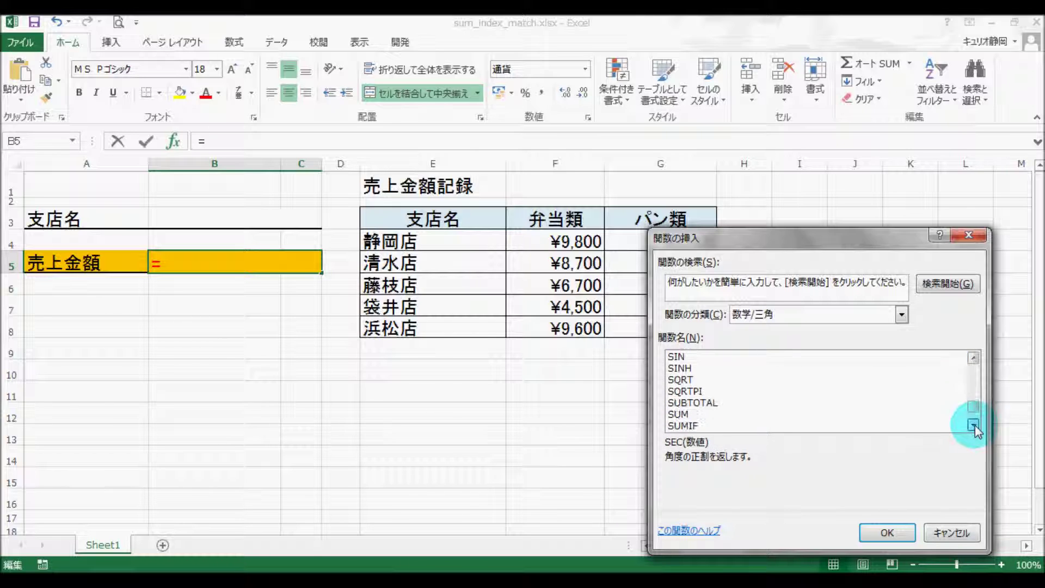
left_click(707, 417)
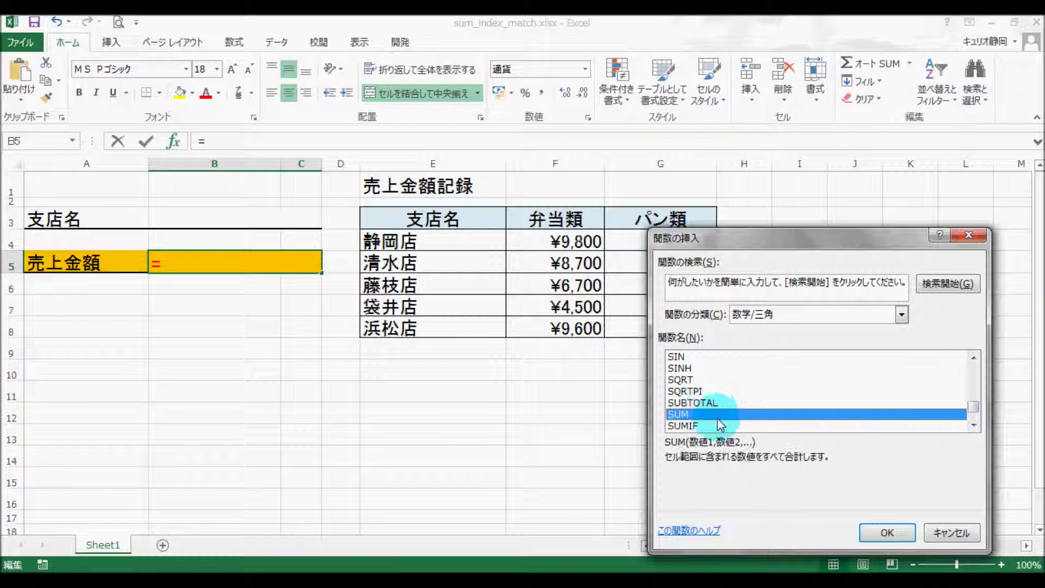
left_click(887, 533)
left_click_drag(758, 185, 677, 214)
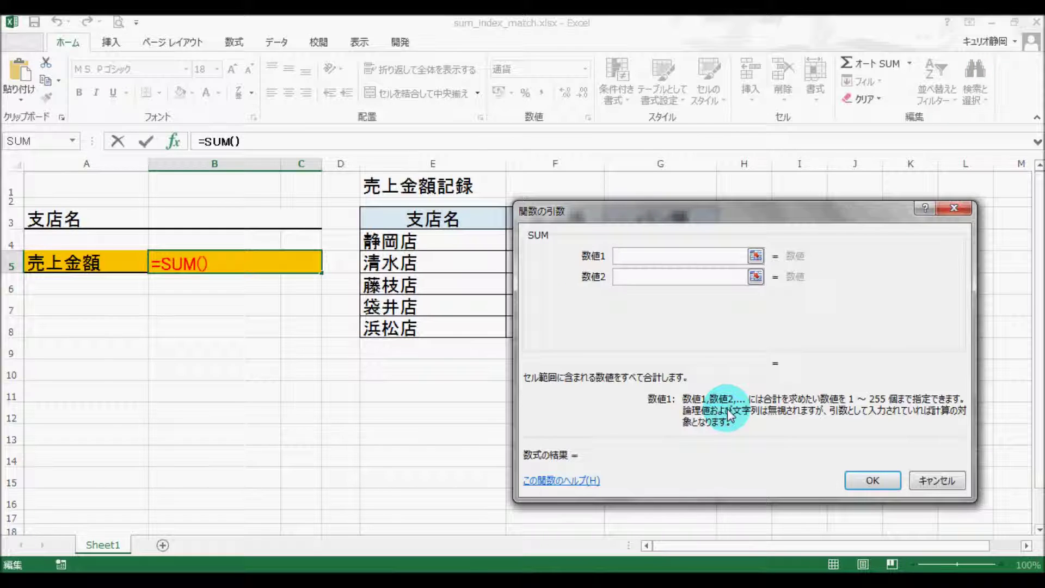
Nest INDEX from the 検索/行列 category inside SUM, choosing its 配列,行番号,列番号 form.
left_click(70, 143)
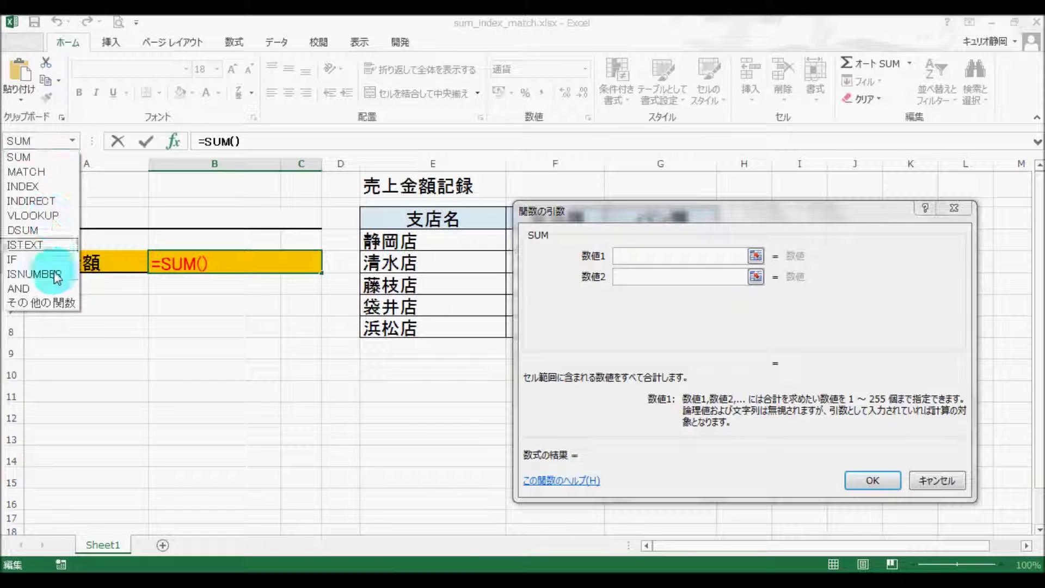
left_click(54, 302)
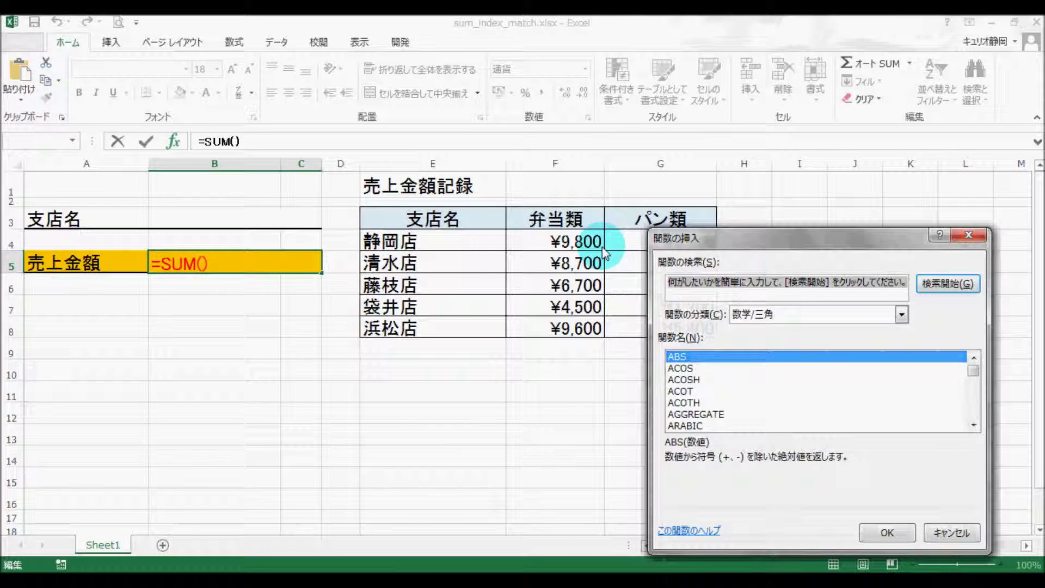
left_click_drag(768, 240, 740, 219)
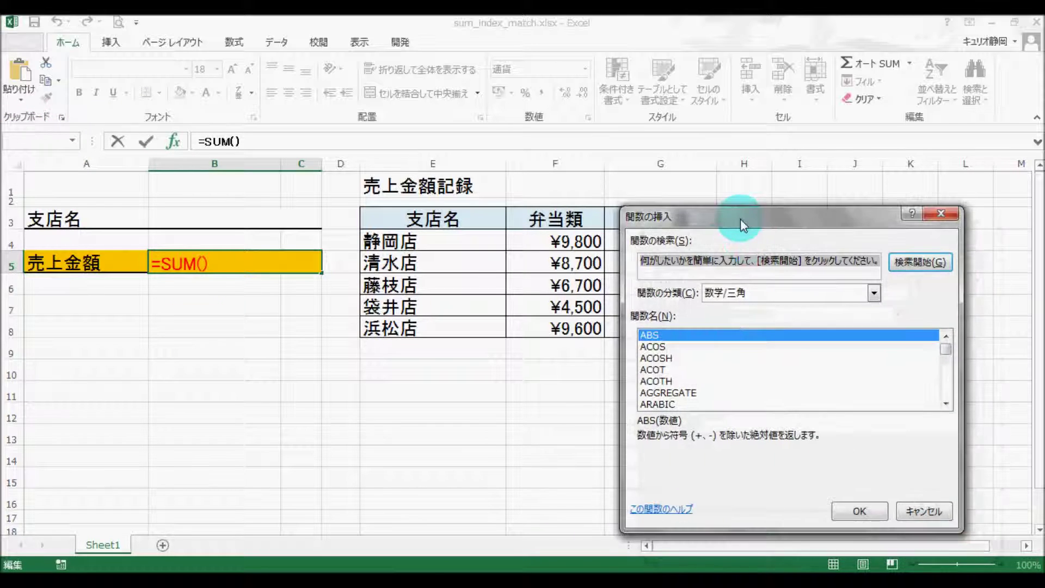
left_click(874, 291)
left_click(740, 376)
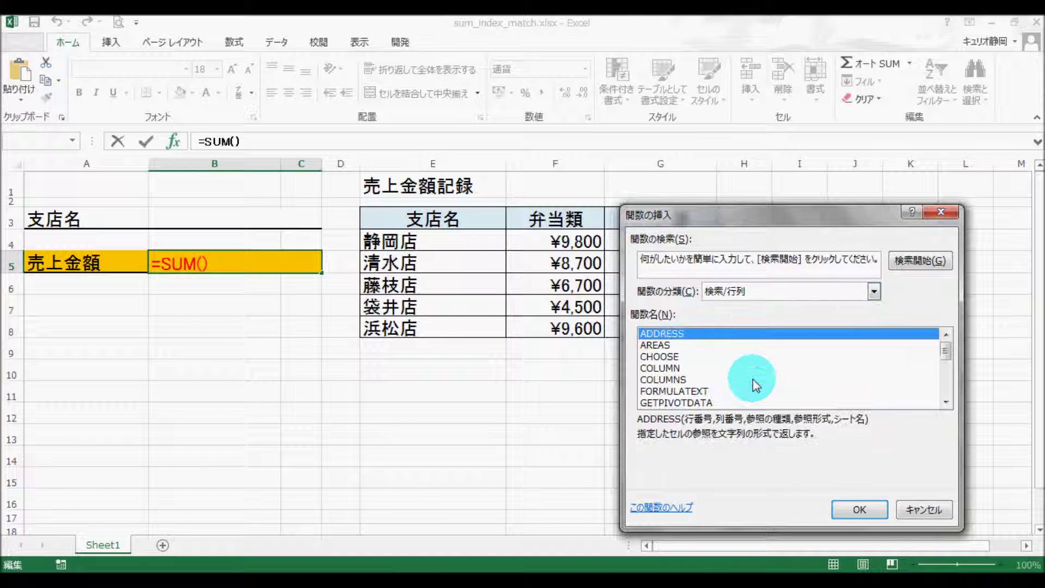
left_click(660, 368)
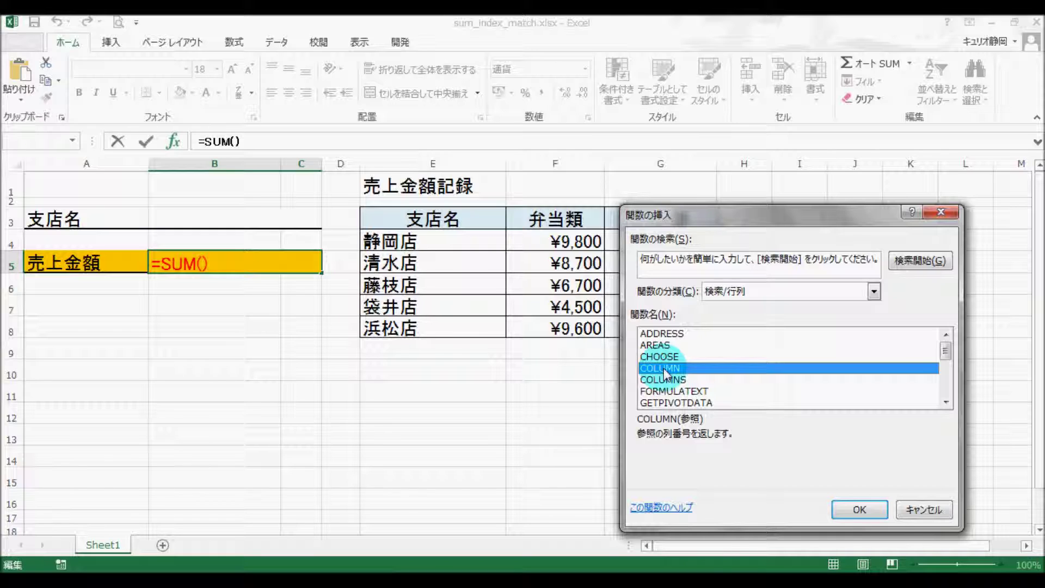
key("i")
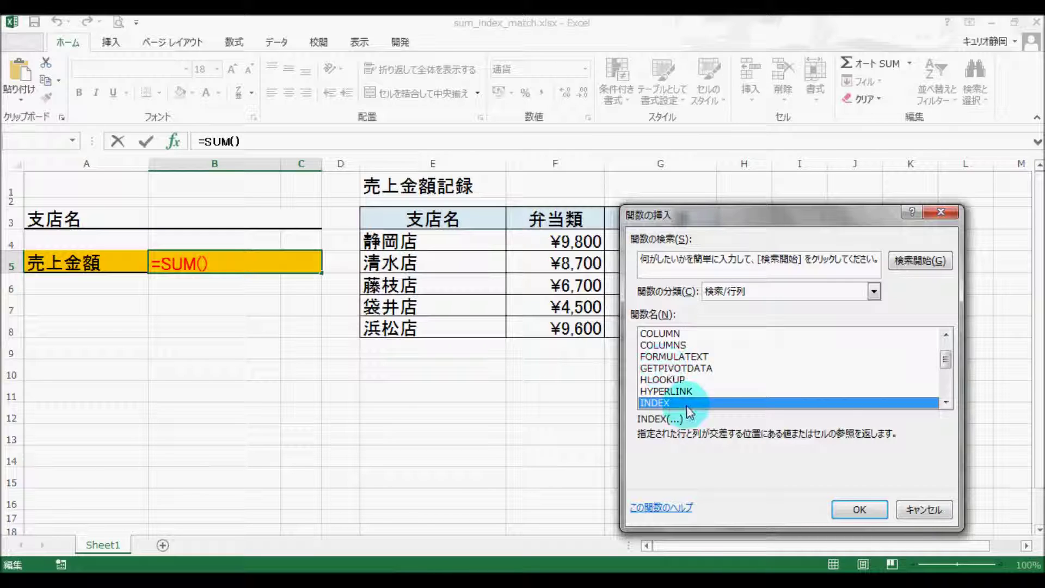
left_click(664, 406)
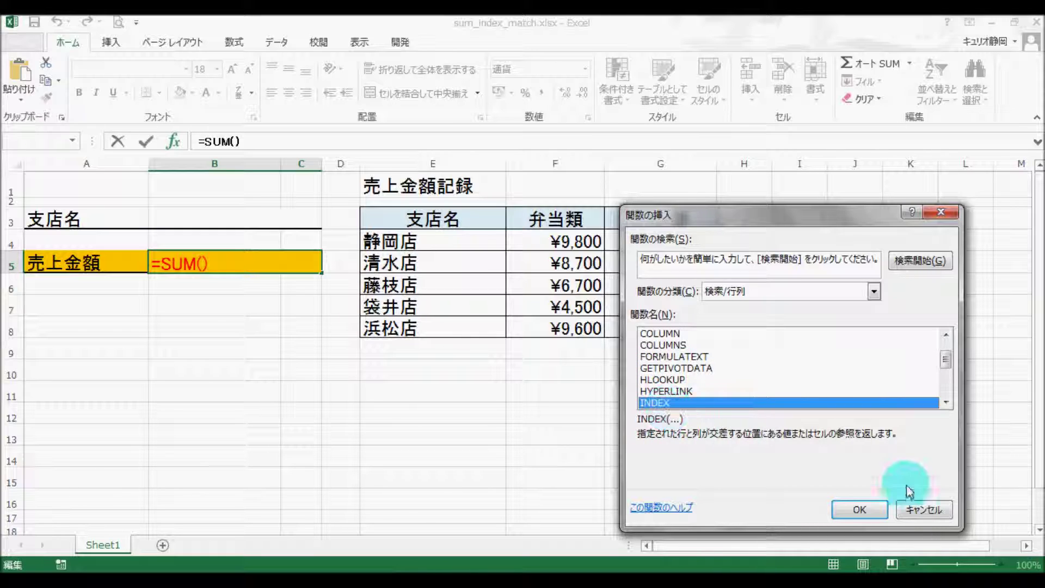
left_click(864, 510)
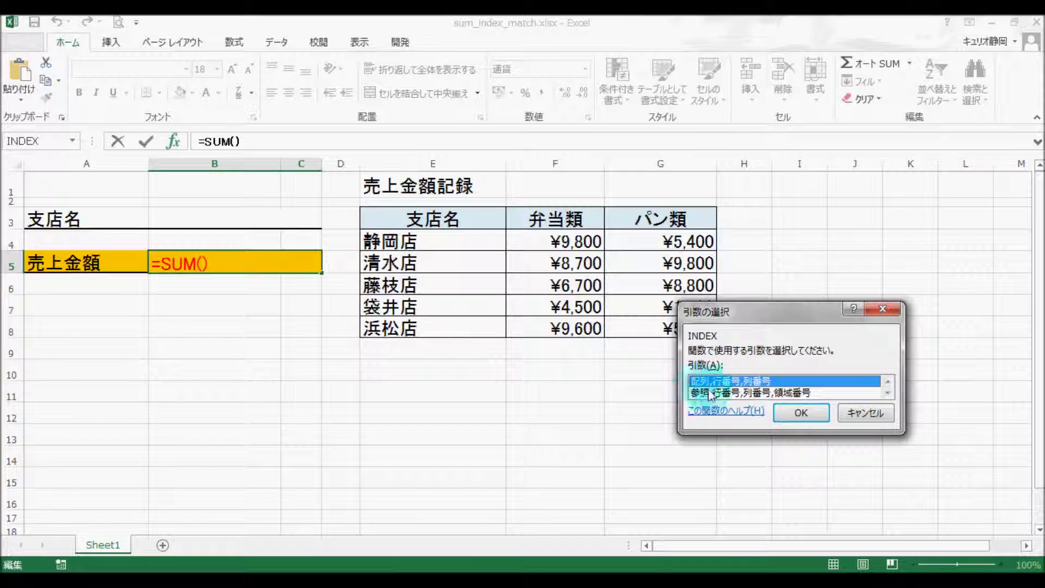
left_click(801, 414)
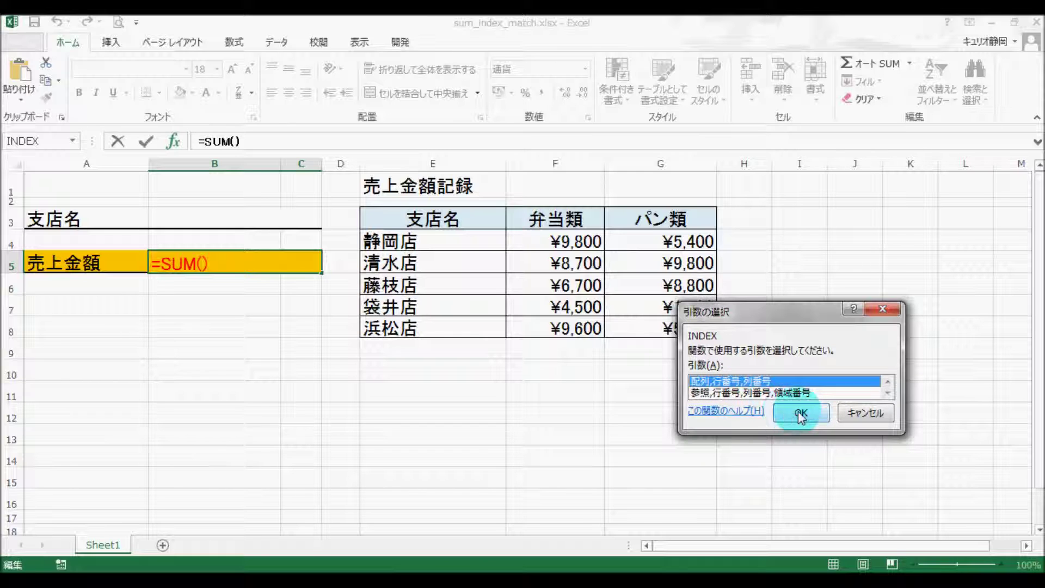
Select F4:G8 as INDEX's 配列 argument, giving =SUM(INDEX(F4:G8)).
left_click_drag(639, 213, 753, 292)
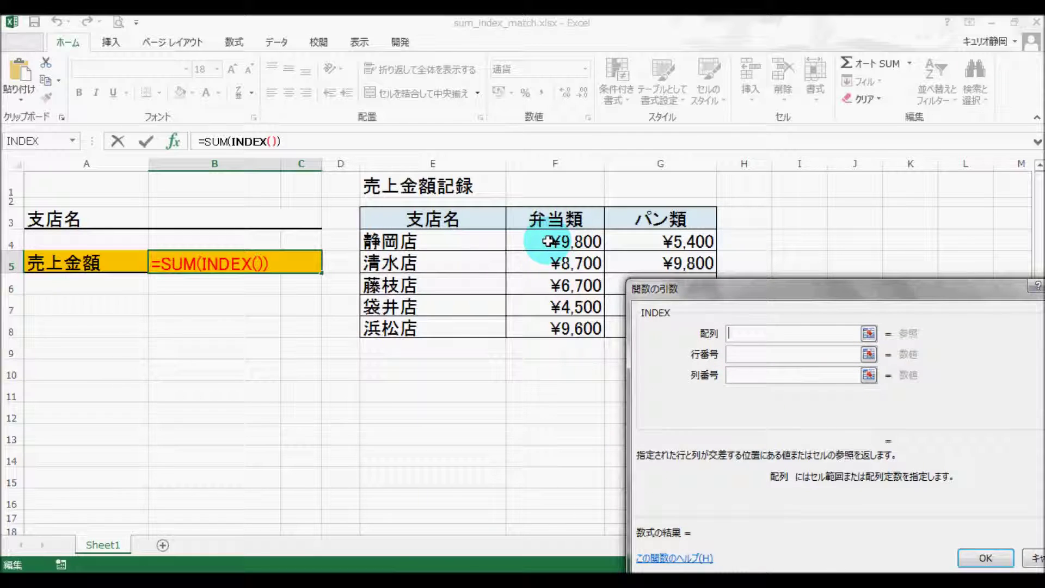
left_click_drag(548, 241, 673, 327)
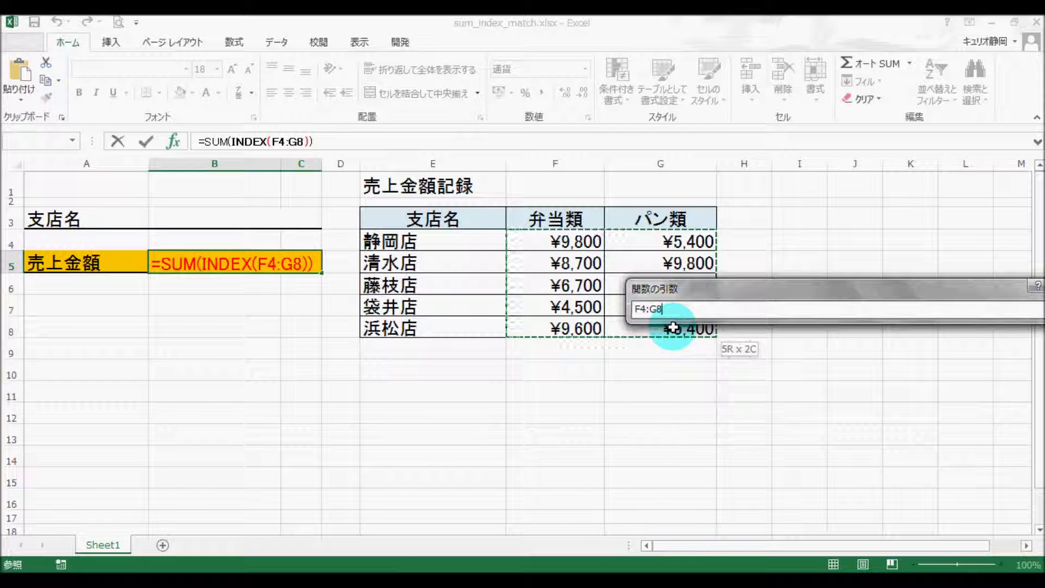
left_click_drag(673, 327, 673, 327)
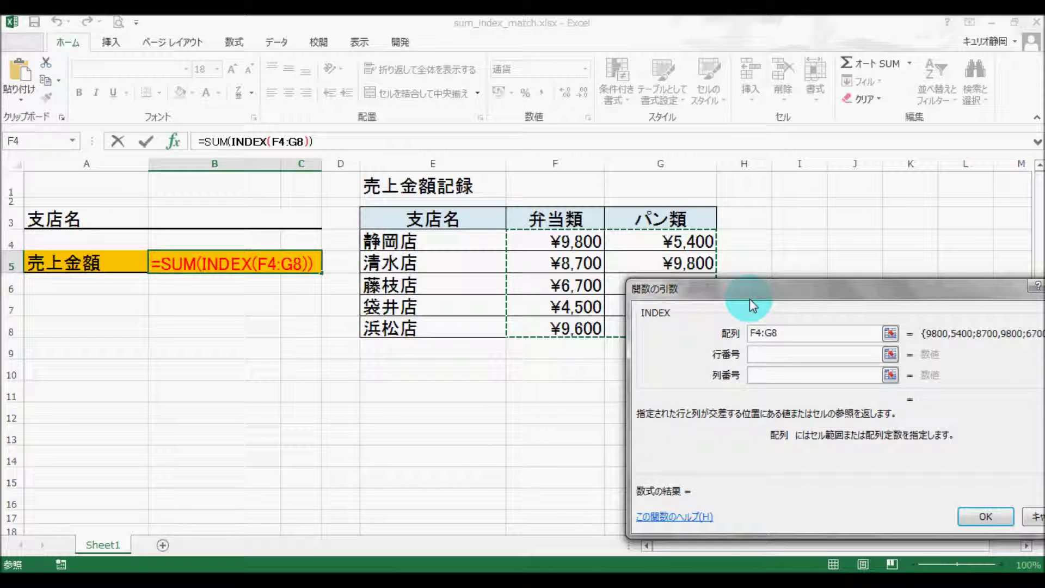
left_click(813, 377)
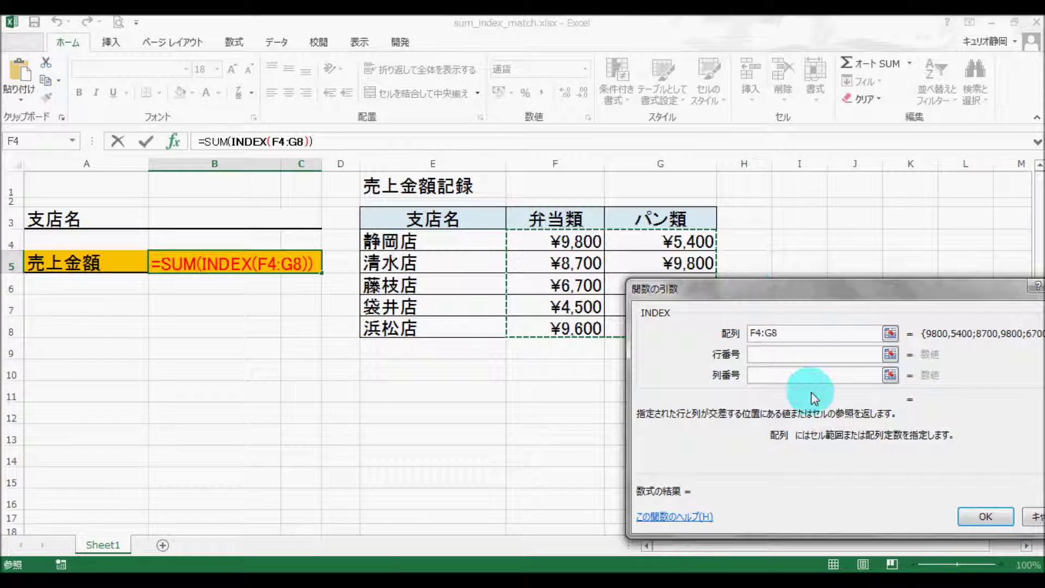
left_click(772, 356)
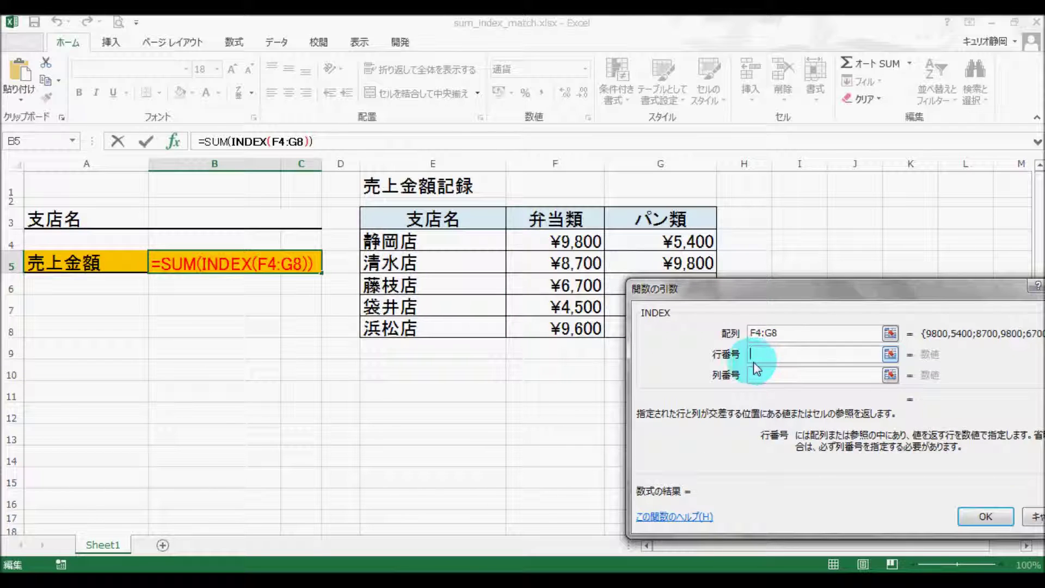
left_click(72, 140)
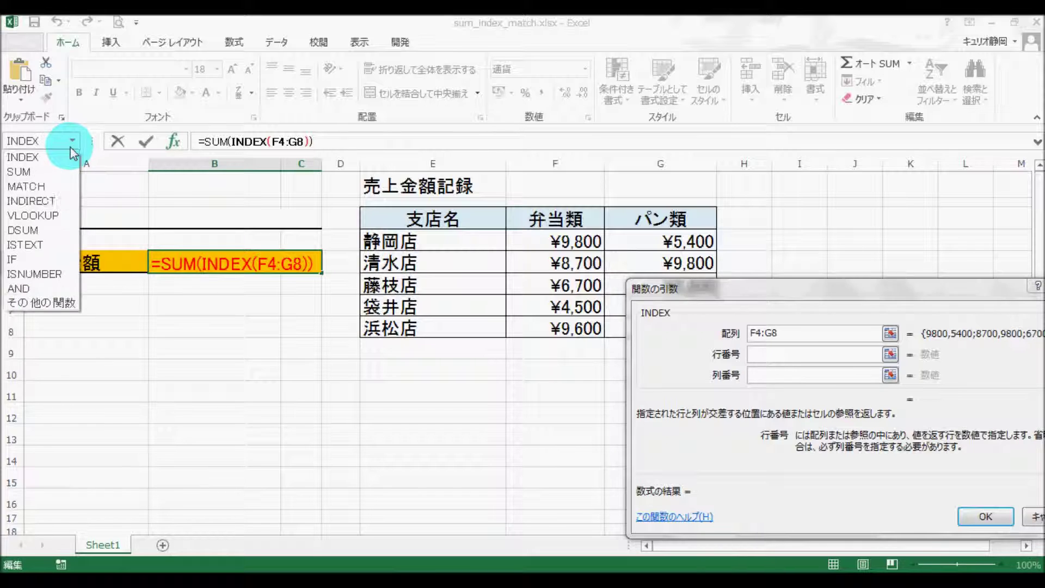
Insert MATCH from 検索/行列 as INDEX's 行番号 argument, making =SUM(INDEX(F4:G8,MATCH())).
left_click(39, 302)
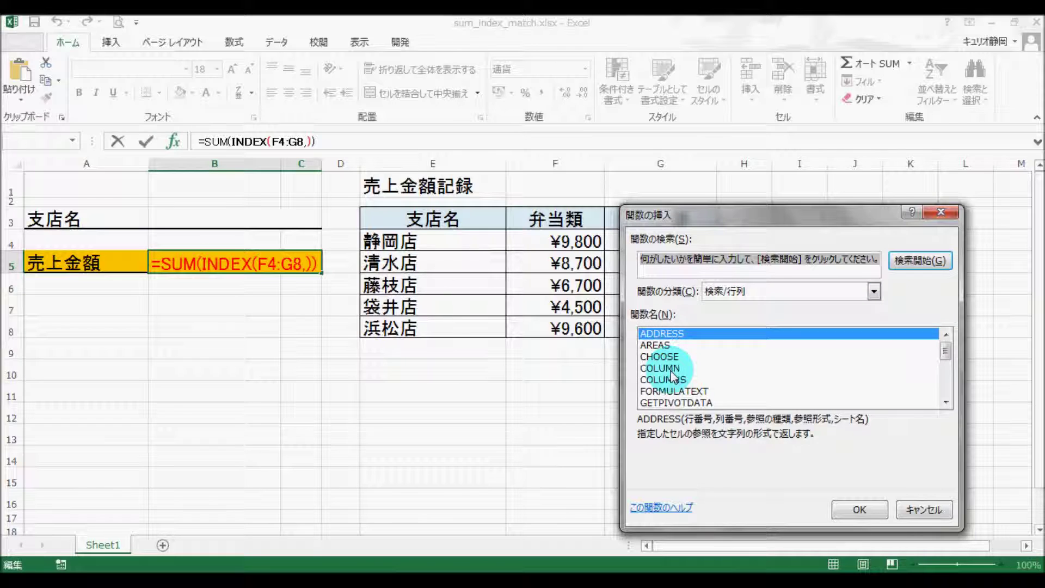
left_click(675, 369)
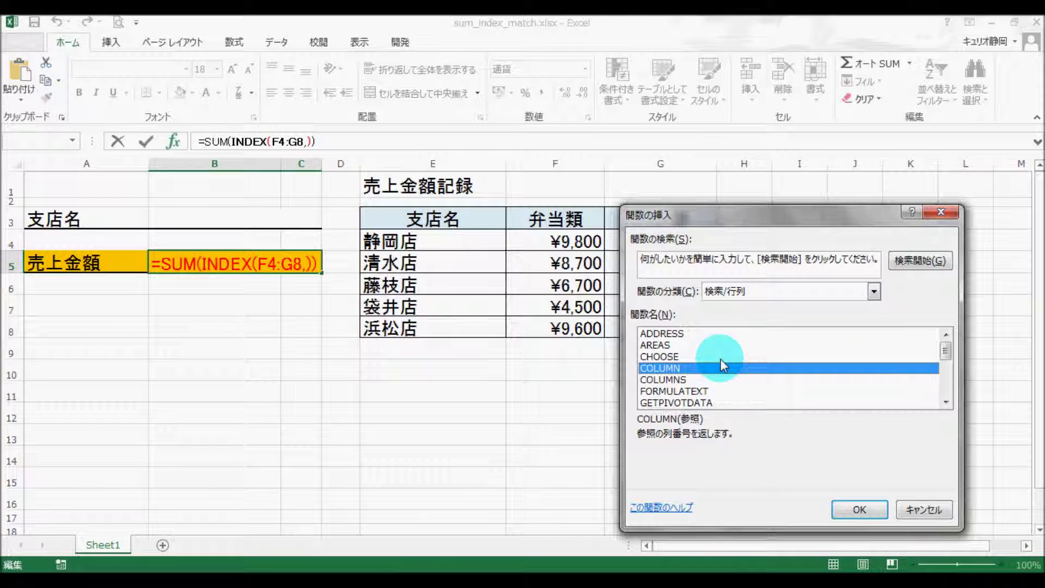
key("m")
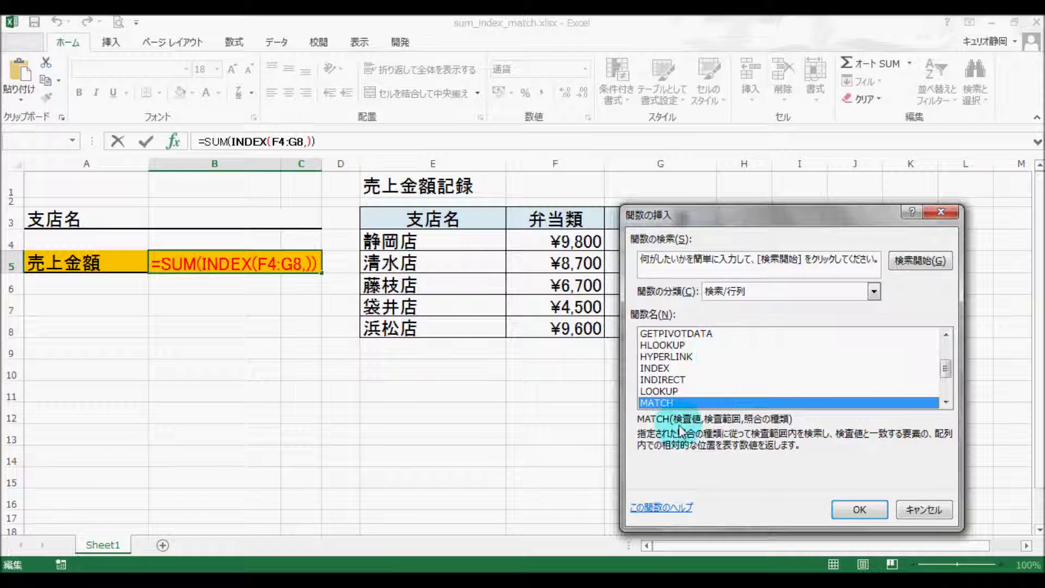
left_click(861, 508)
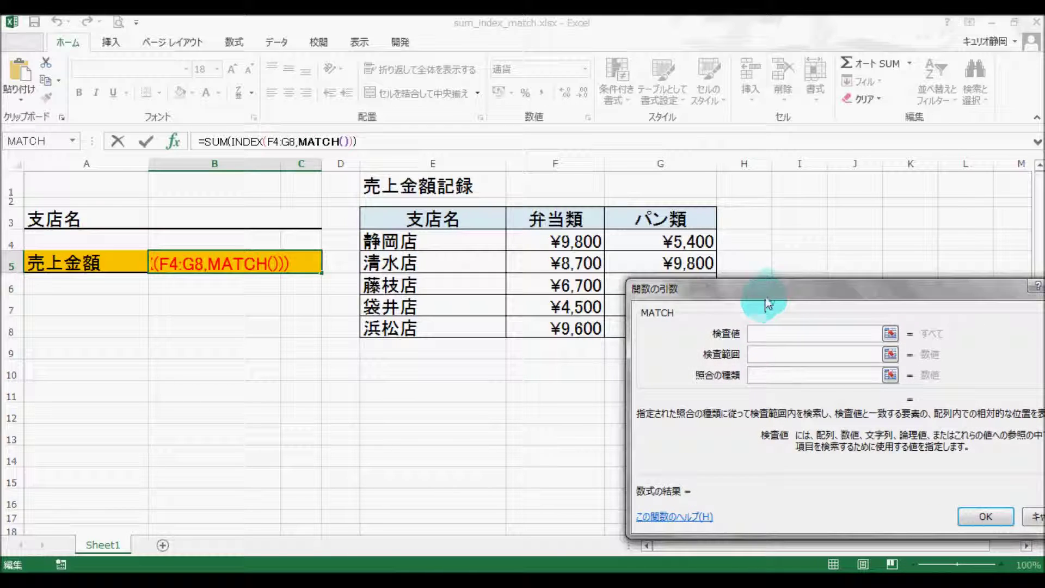
left_click_drag(765, 292, 729, 257)
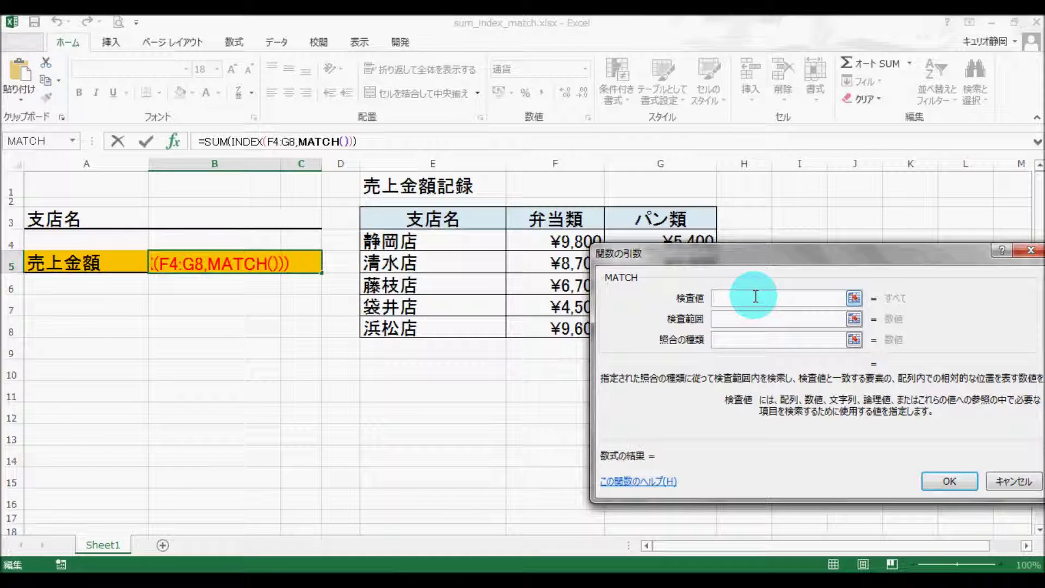
Set MATCH's arguments to B3, E4:E8 and match type 0, then return to INDEX.
left_click(211, 217)
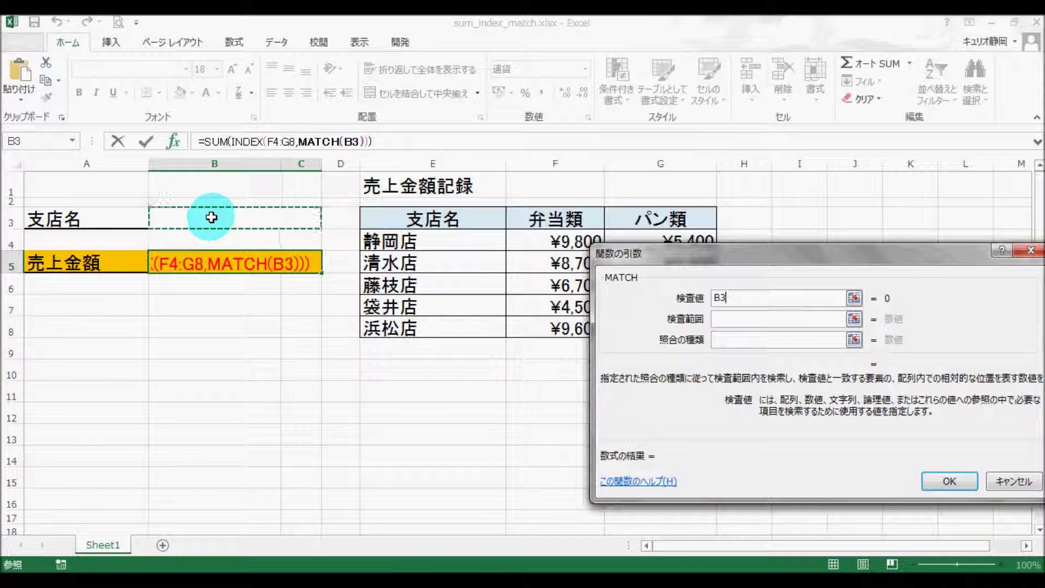
left_click(738, 319)
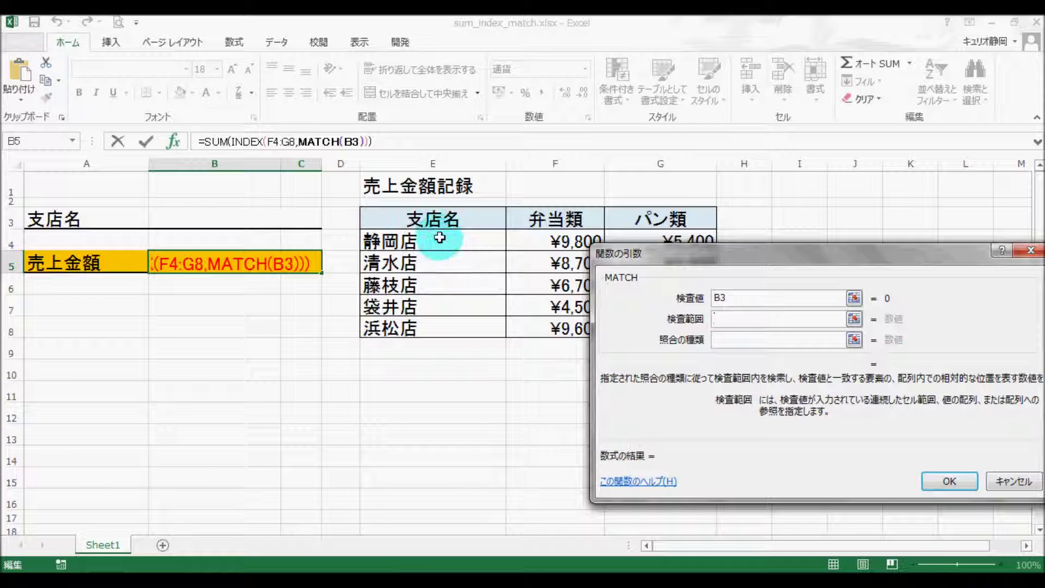
left_click(440, 238)
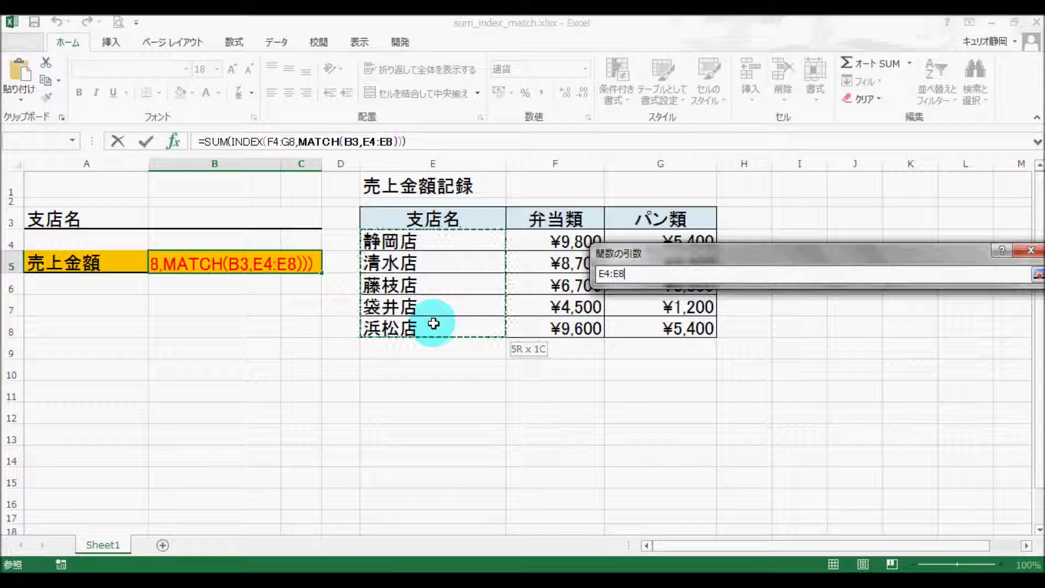
left_click_drag(439, 238, 432, 329)
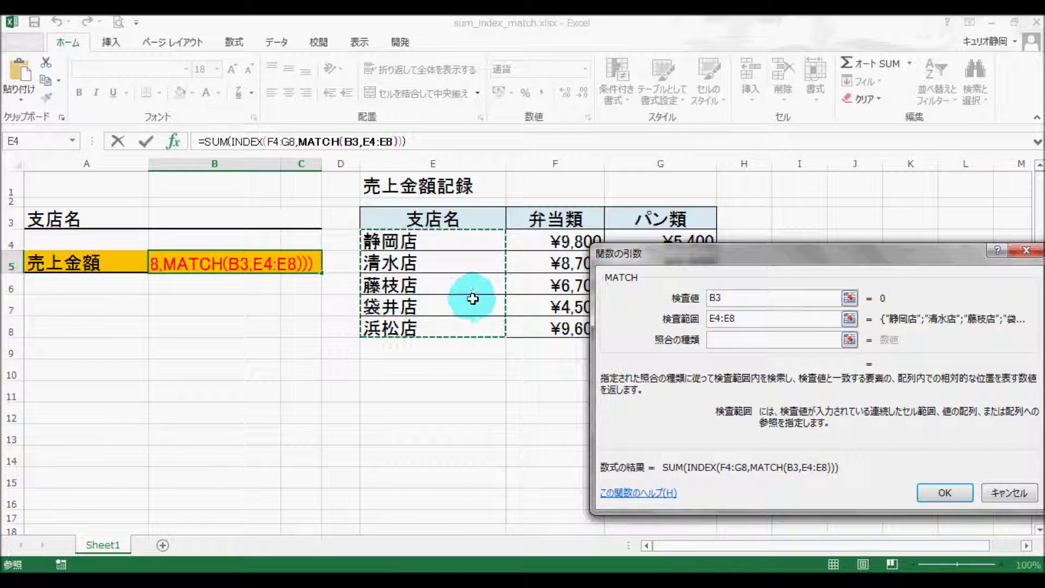
left_click(743, 379)
left_click(732, 340)
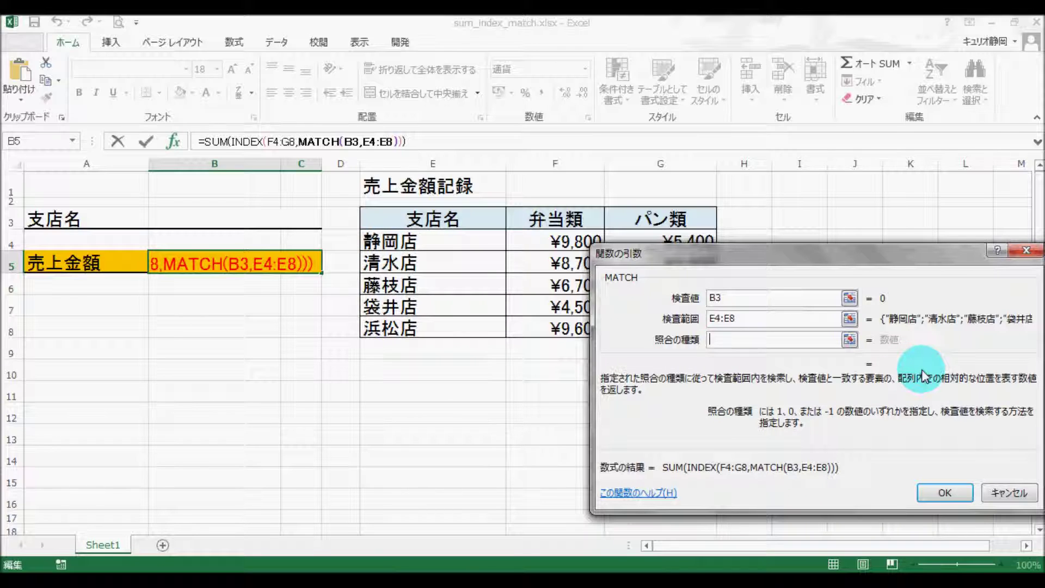
type("0")
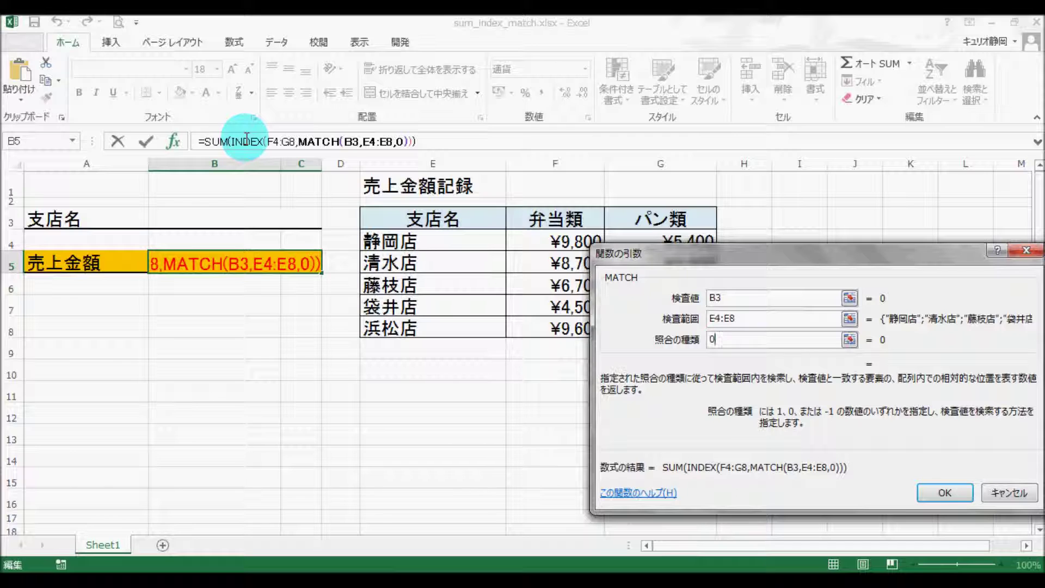
left_click(246, 140)
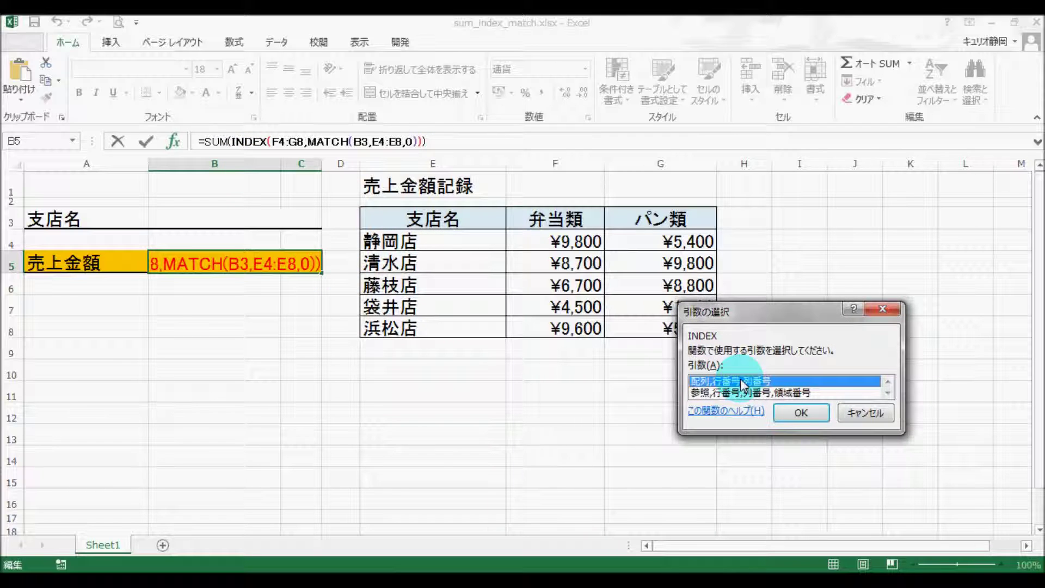
Give INDEX a 列番号 of 0 and commit =SUM(INDEX(F4:G8,MATCH(B3,E4:E8,0),0)) in B5.
left_click(799, 412)
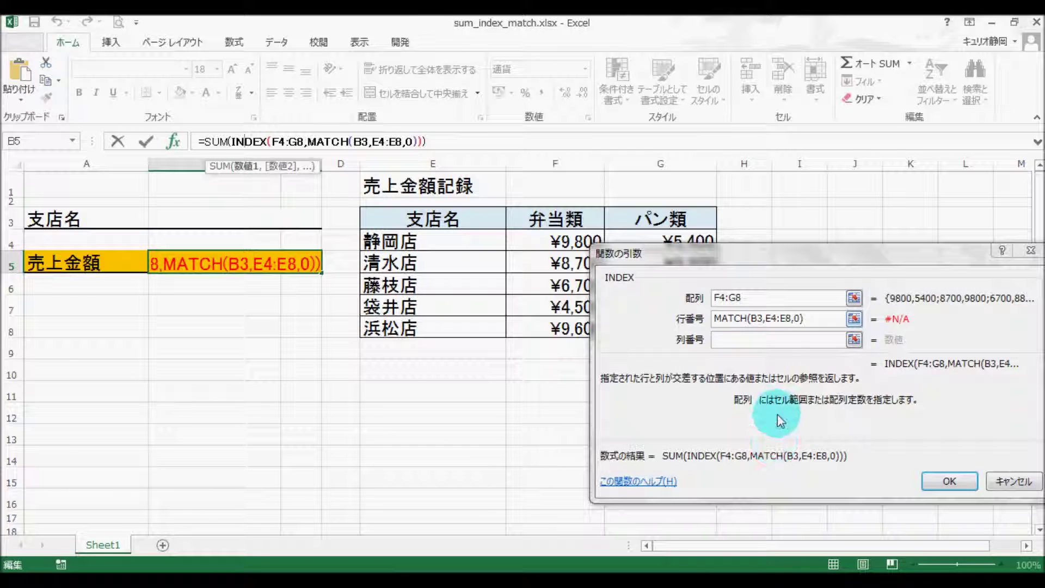
left_click(735, 341)
type("0")
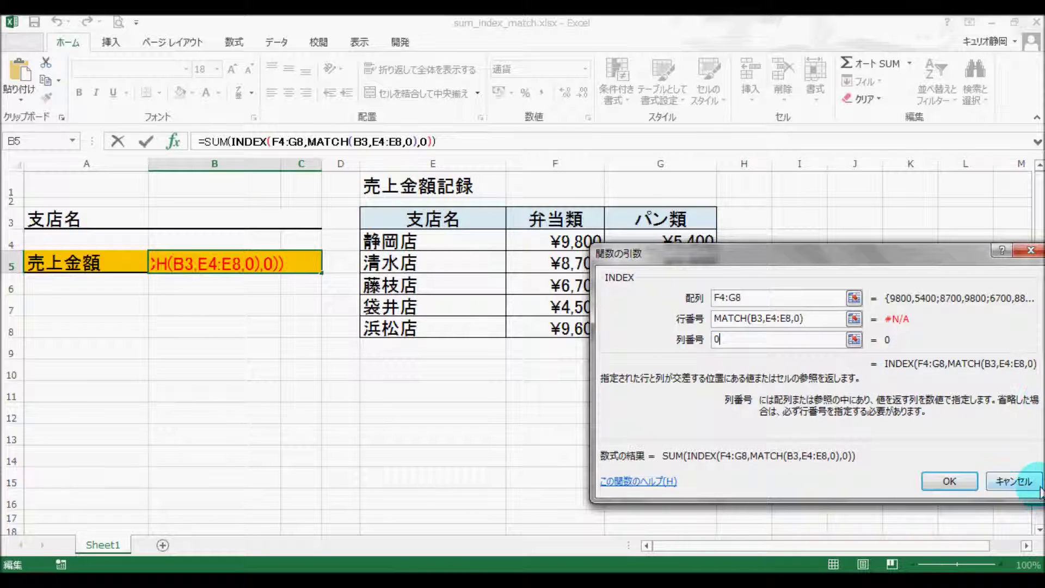
left_click(949, 481)
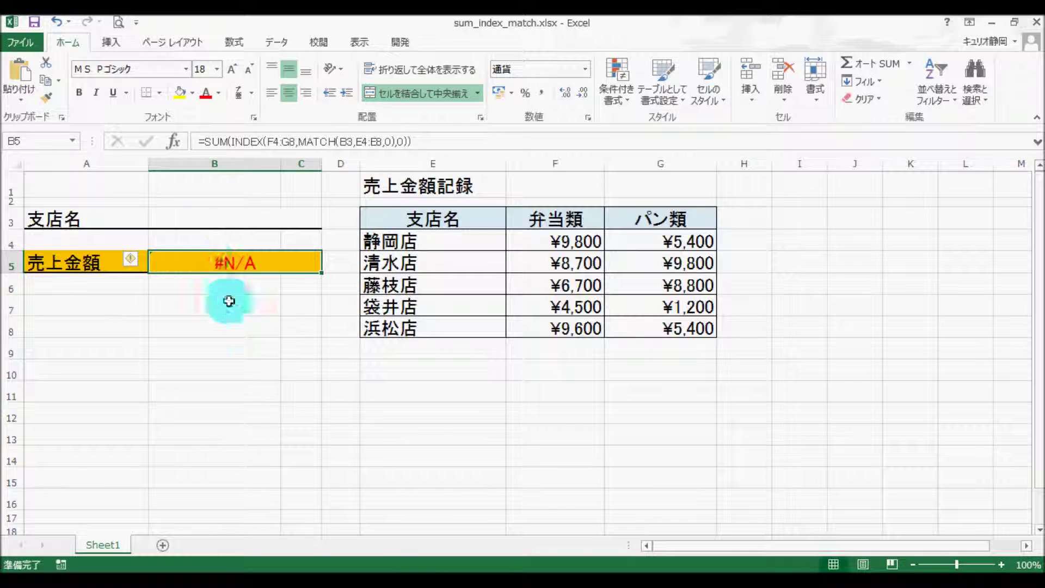
Enter 浜松店 in B3 and verify B5's ¥15,000 matches the F8:G8 total.
left_click(225, 219)
key("Zenkaku_Hankaku")
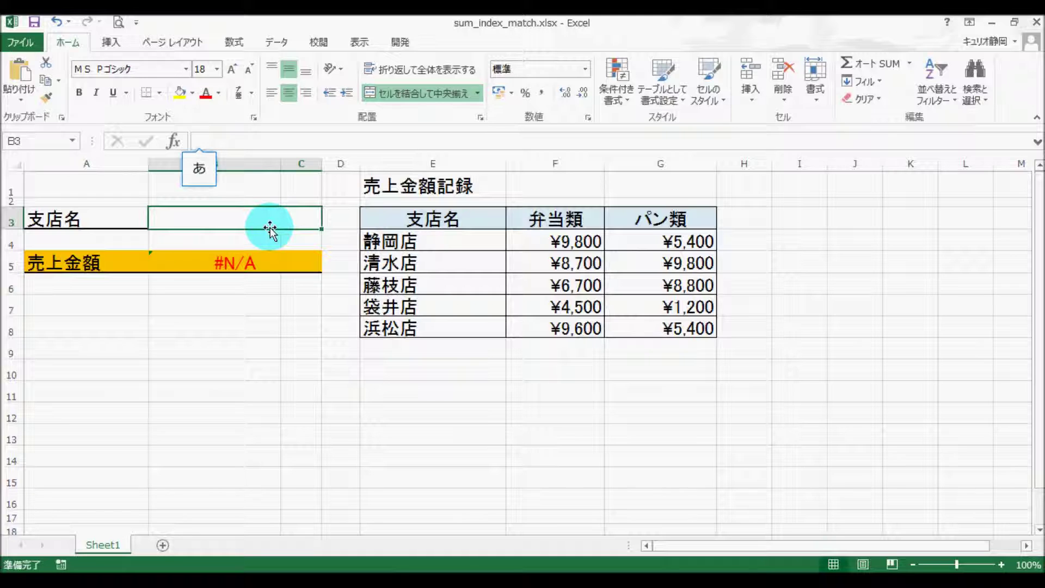
type("hamamatsuten")
key("space")
key("Return")
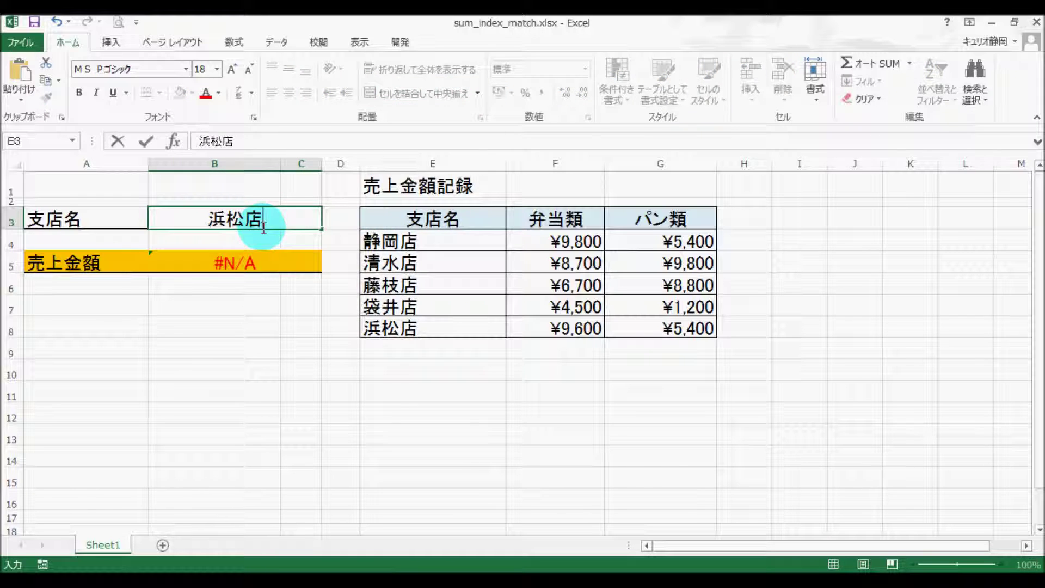
key("Return")
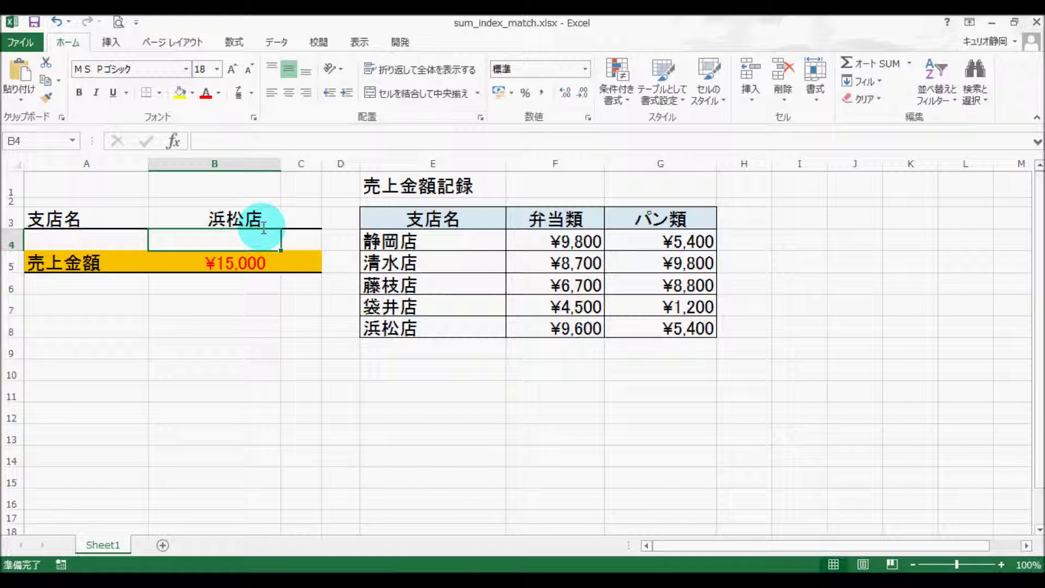
left_click(553, 326)
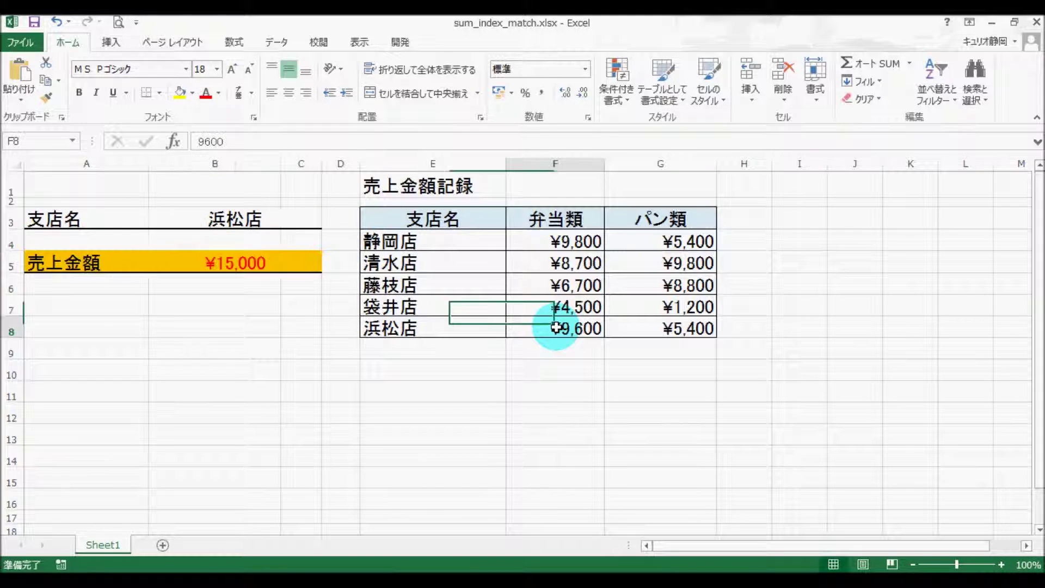
left_click_drag(600, 327, 665, 326)
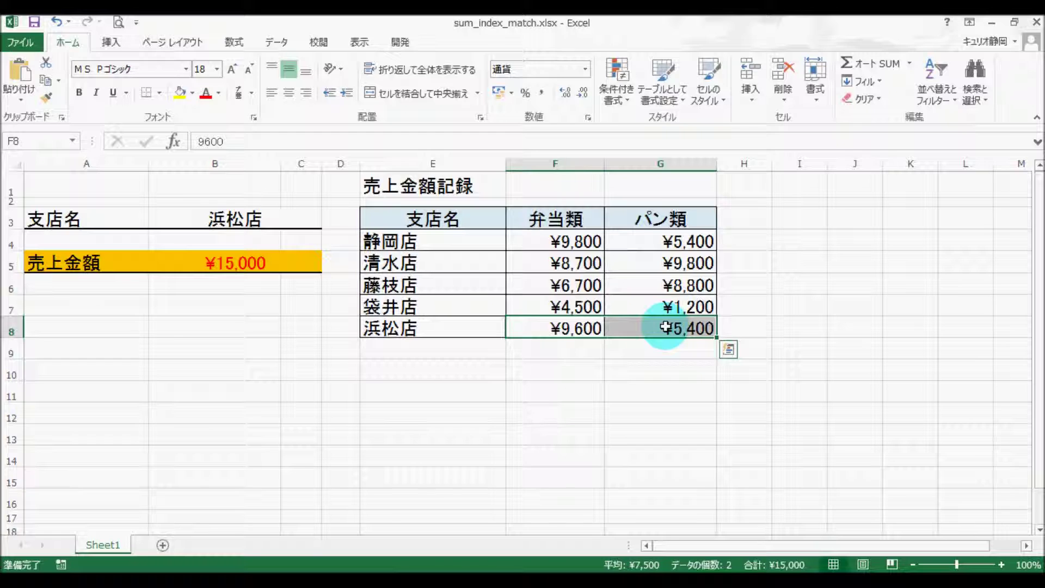